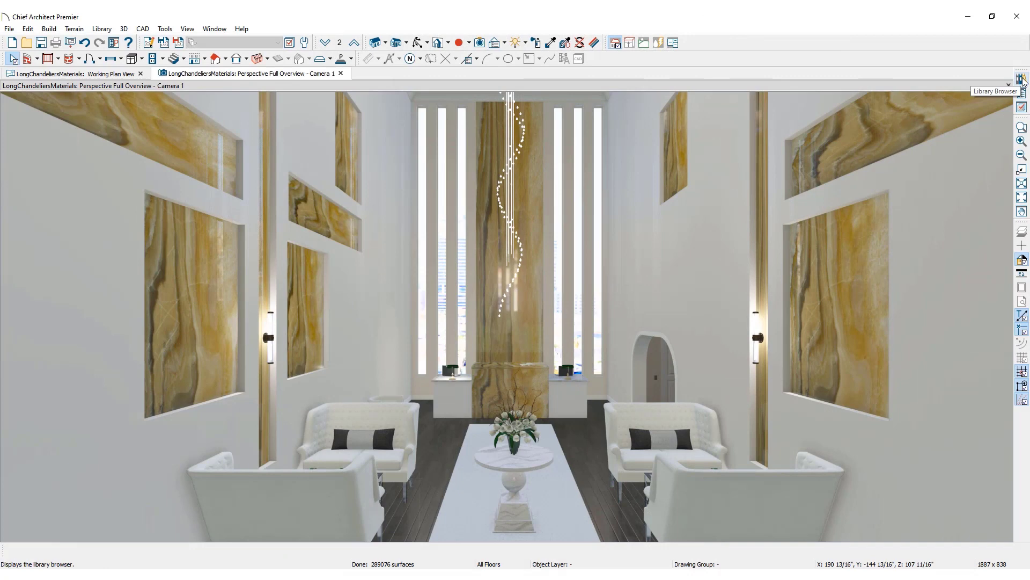
# Create a new material named 'Green Onyx' in the Library Browser's User Catalog
pyautogui.click(1021, 80)
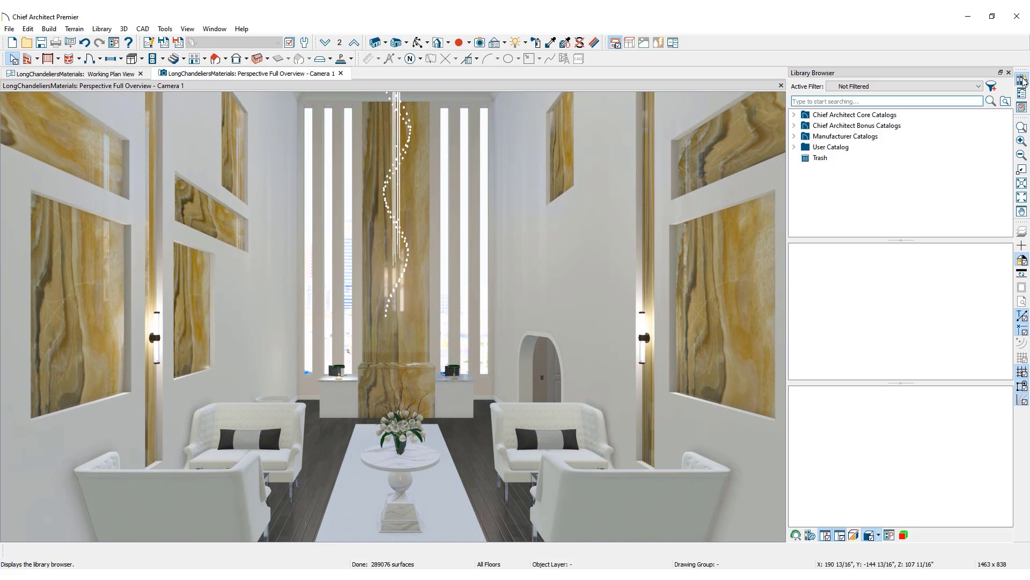
pyautogui.rightClick(861, 148)
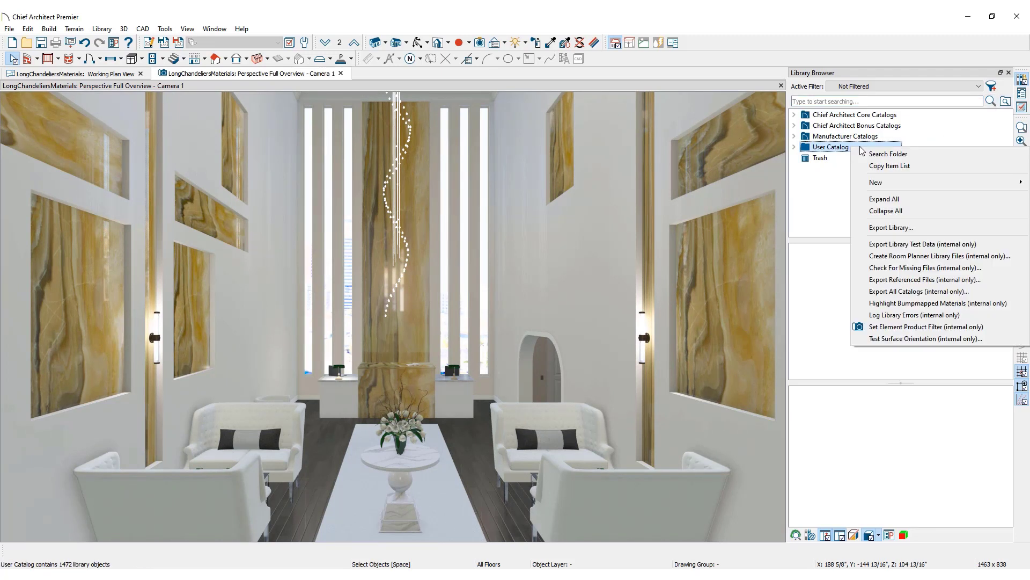
pyautogui.moveTo(898, 184)
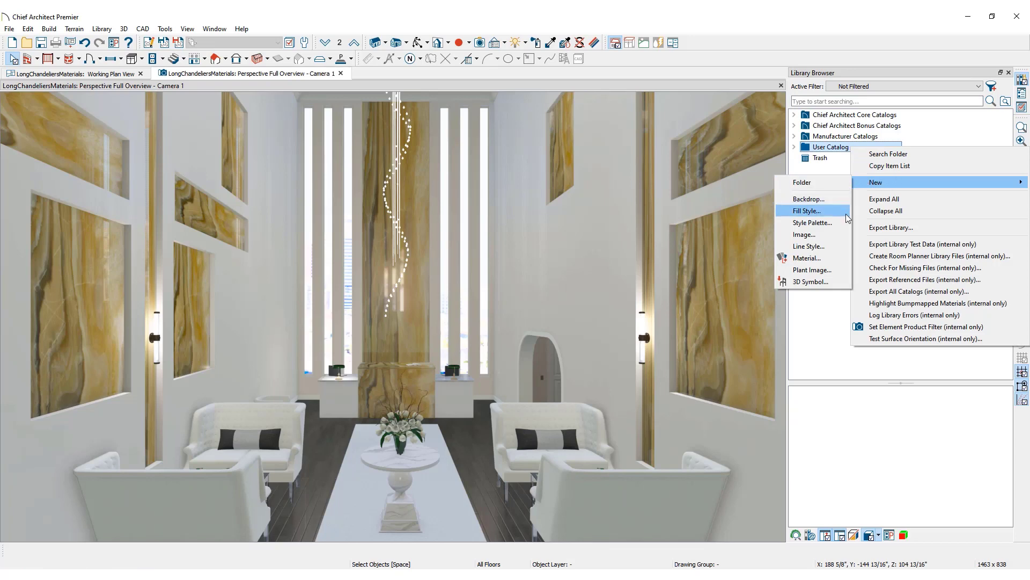
pyautogui.click(846, 259)
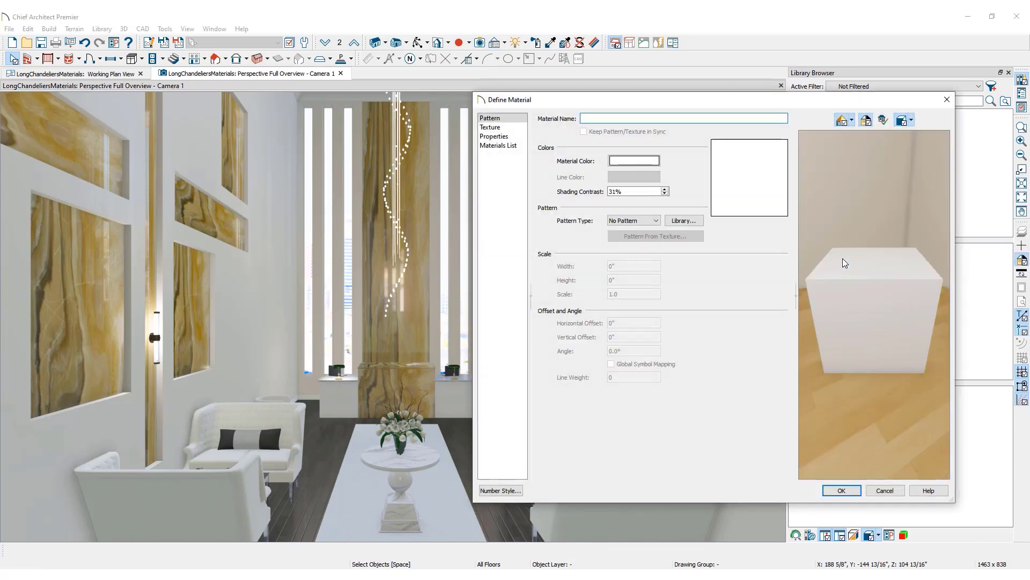
pyautogui.write('Green Onyx')
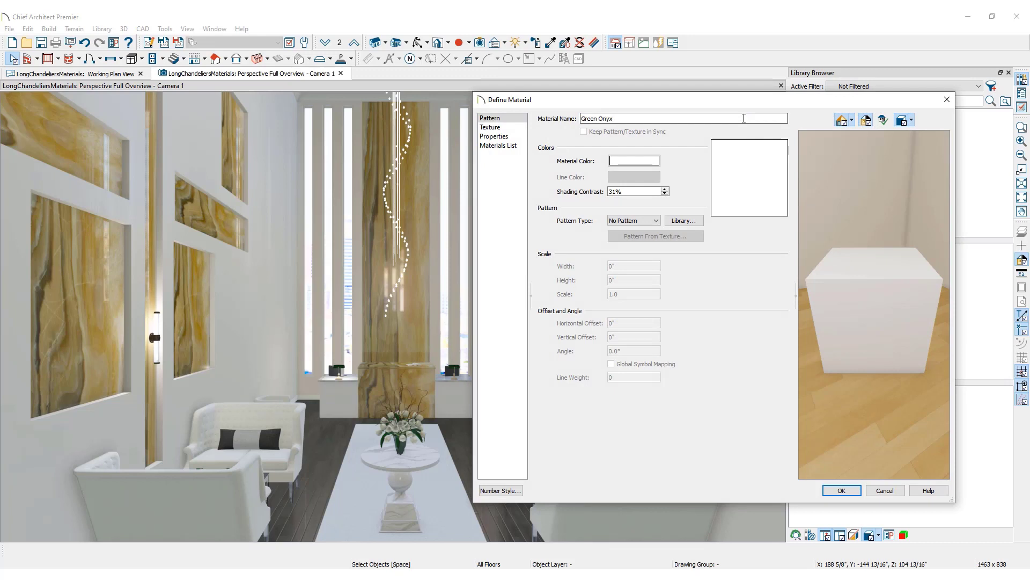
# Choose Persian-Green.jpg as the Green Onyx texture image
pyautogui.click(525, 130)
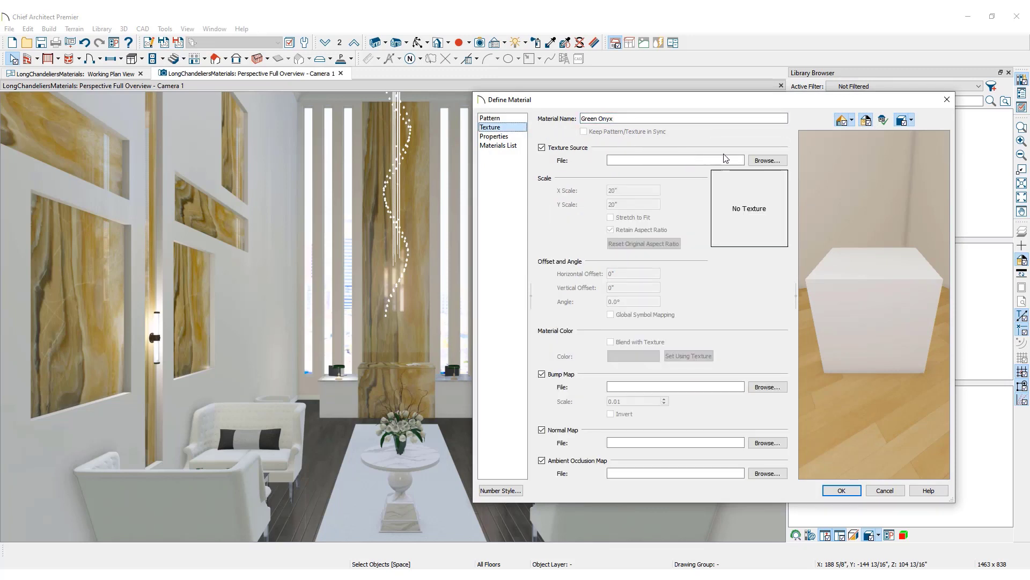
pyautogui.click(783, 161)
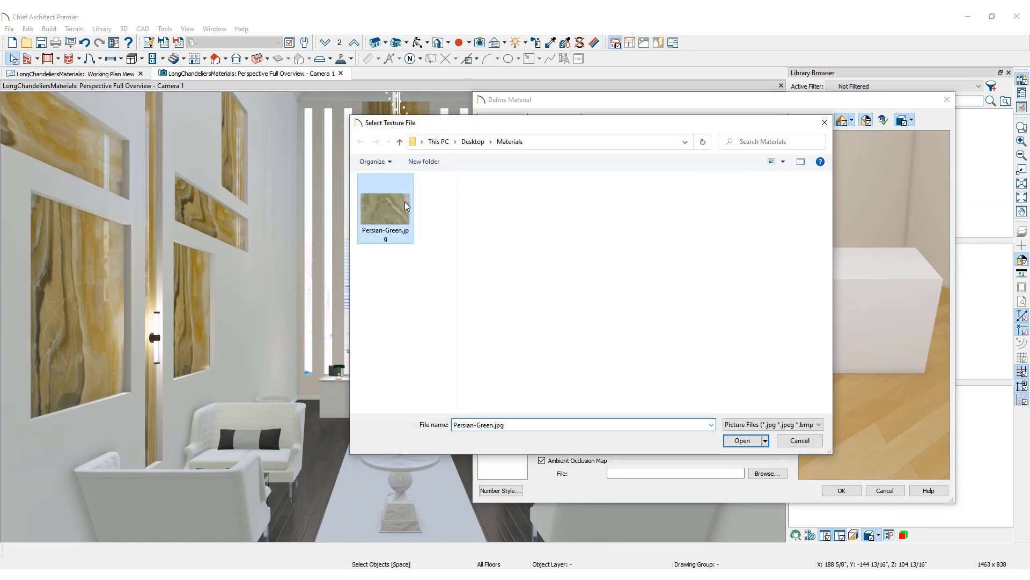
pyautogui.click(407, 206)
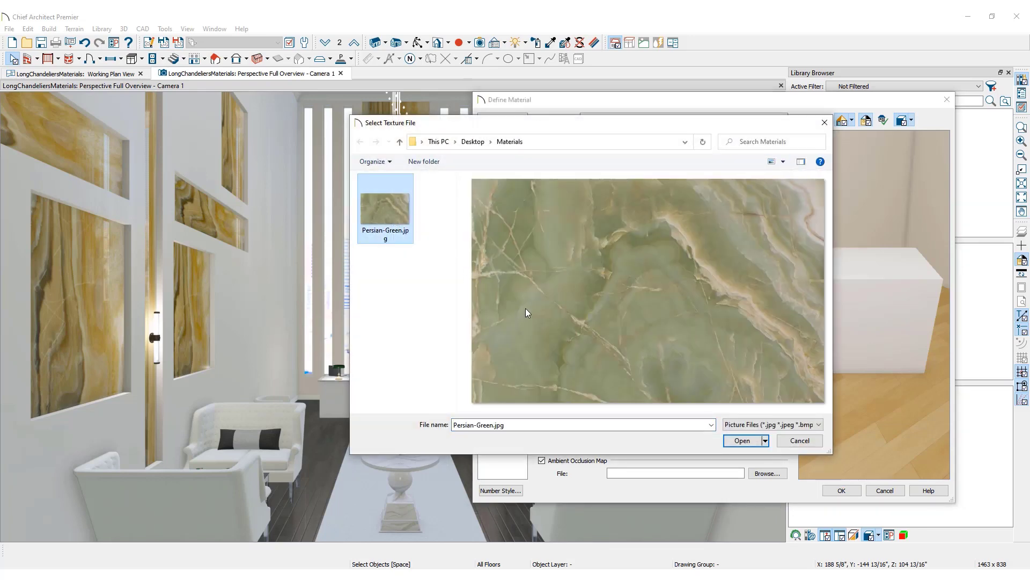
# Load Persian-Green.jpg as the Green Onyx texture and set it to Stretch to Fit
pyautogui.click(761, 444)
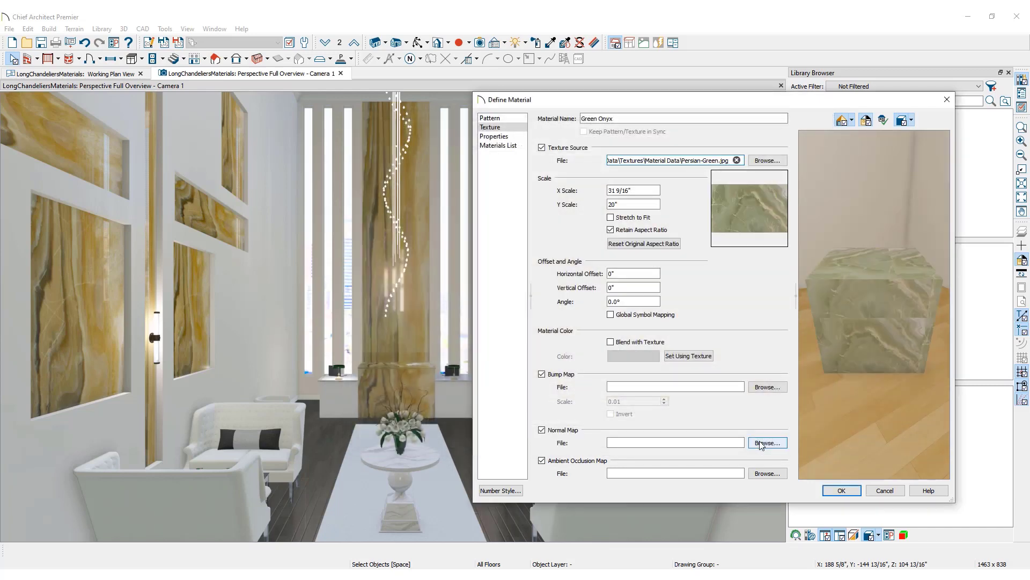
pyautogui.moveTo(848, 338); pyautogui.dragTo(813, 313)
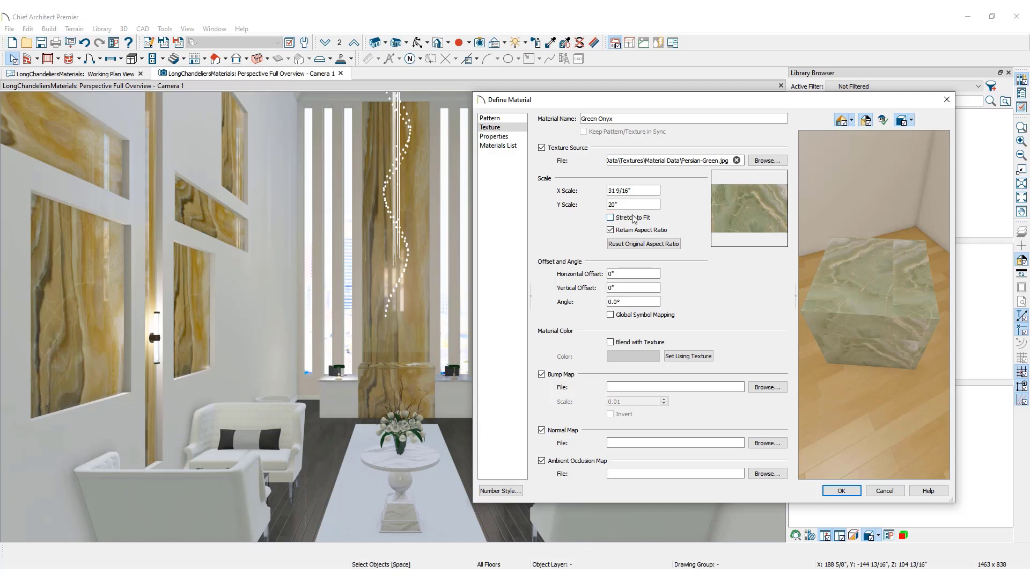
pyautogui.click(611, 218)
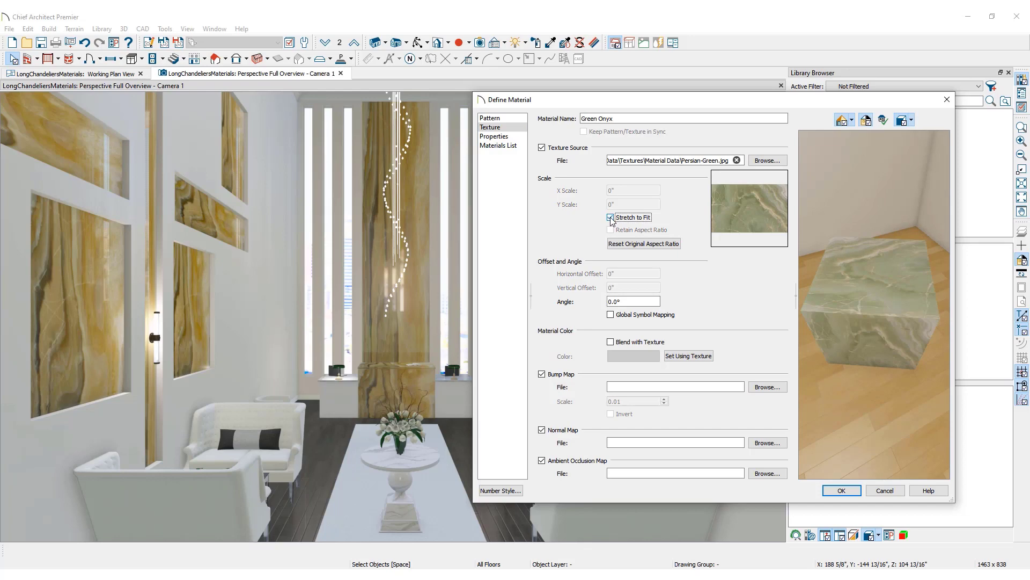
# Save Green Onyx and replace the amber onyx on all wall panels and the column with it
pyautogui.click(858, 492)
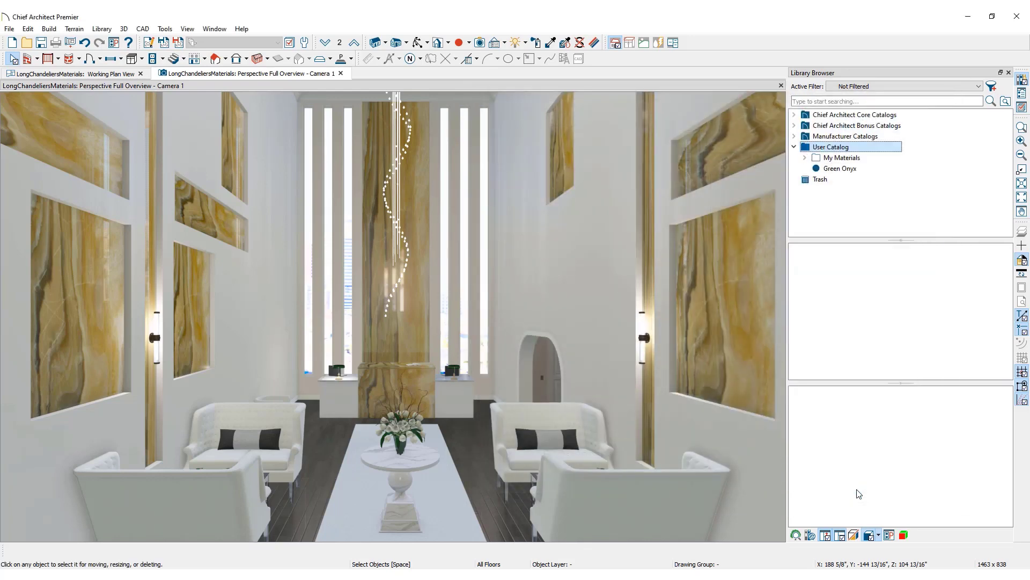
pyautogui.click(861, 171)
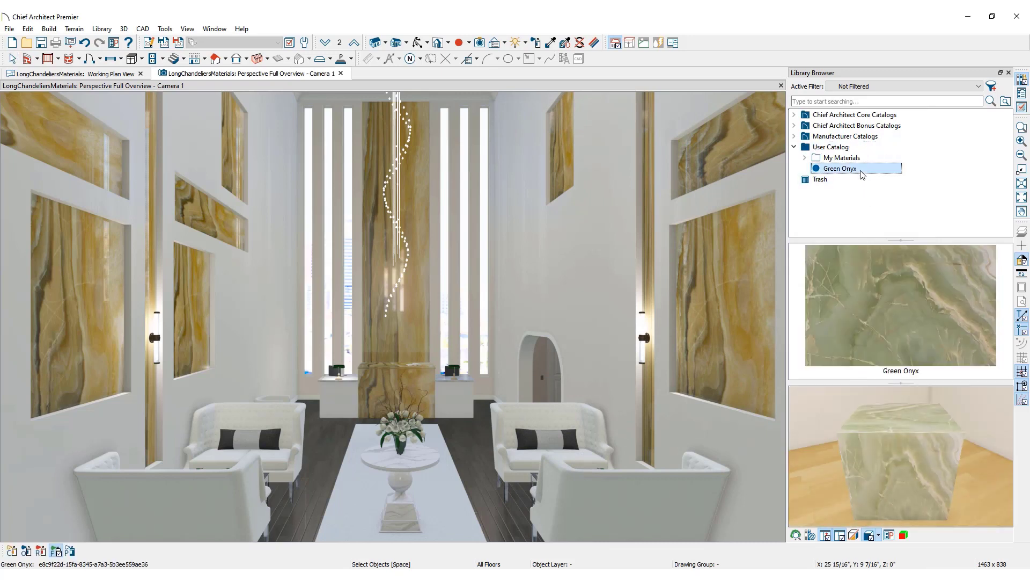
pyautogui.click(870, 287)
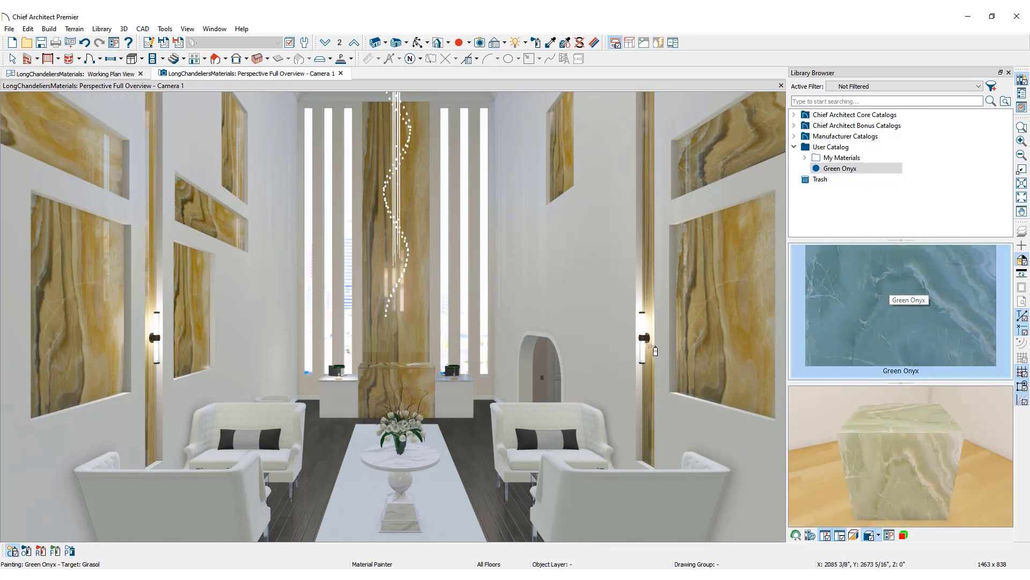
pyautogui.click(55, 551)
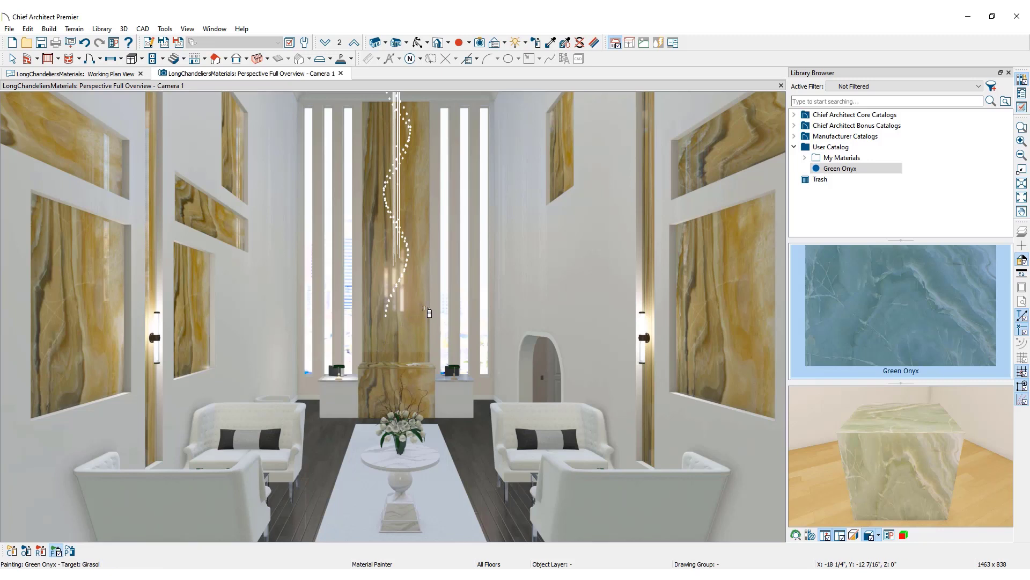
pyautogui.click(428, 315)
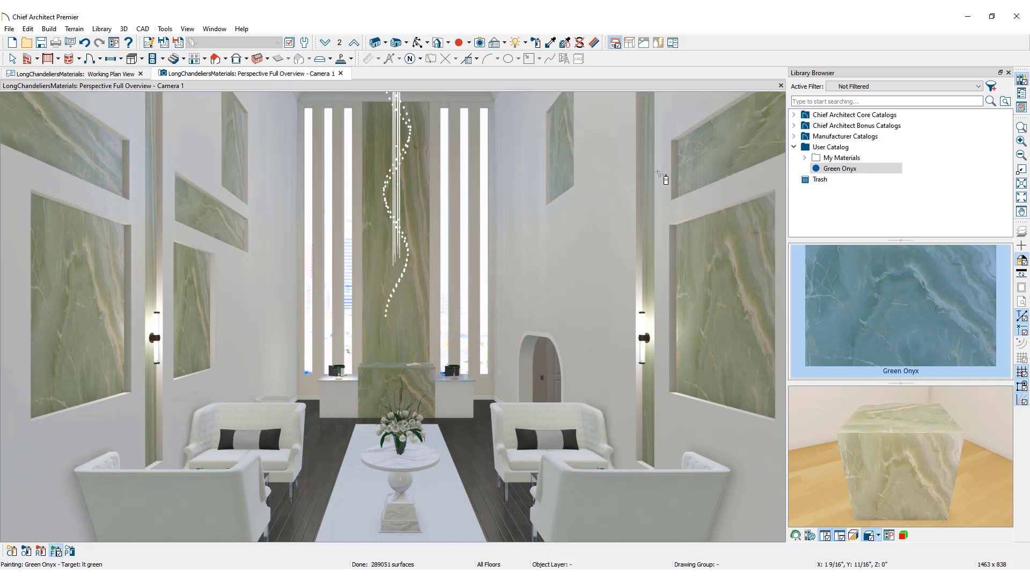
# Search the library for 'hydraulic' and copy the Black hydraulic ceramic tile material
pyautogui.click(796, 100)
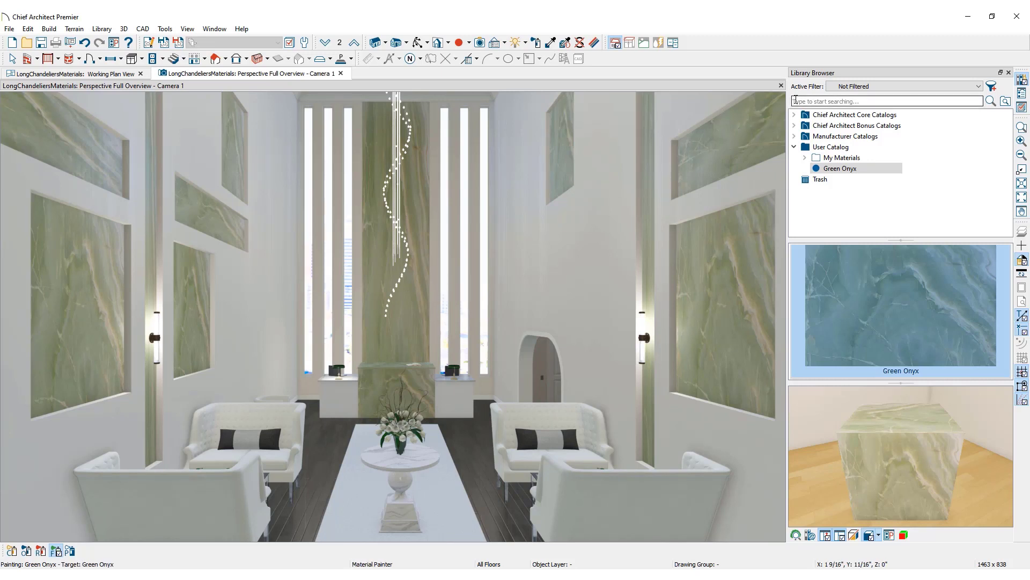
pyautogui.write('hydraulic')
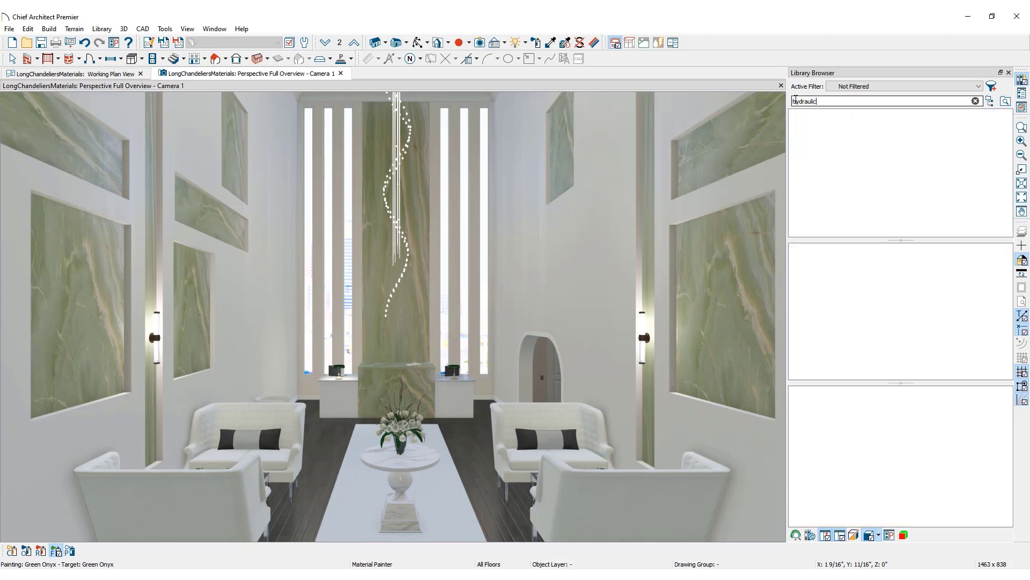
pyautogui.doubleClick(827, 131)
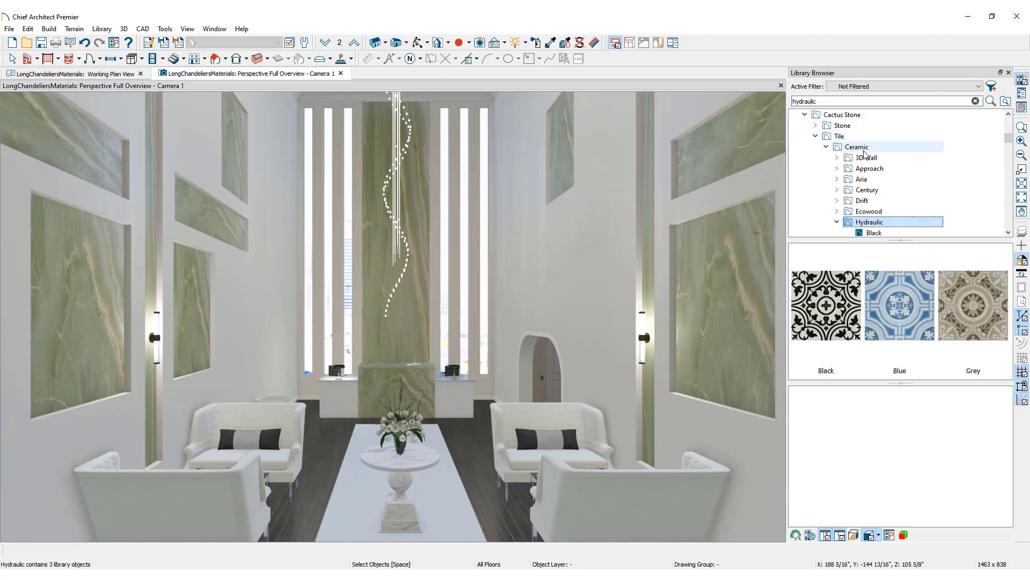
pyautogui.scroll(-2, 886, 173)
pyautogui.click(888, 171)
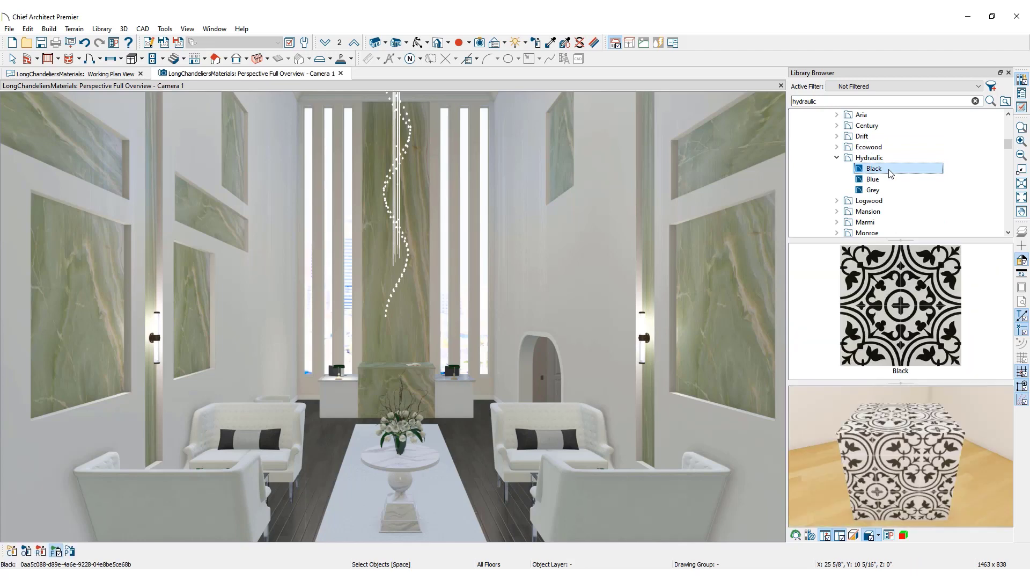
pyautogui.rightClick(890, 171)
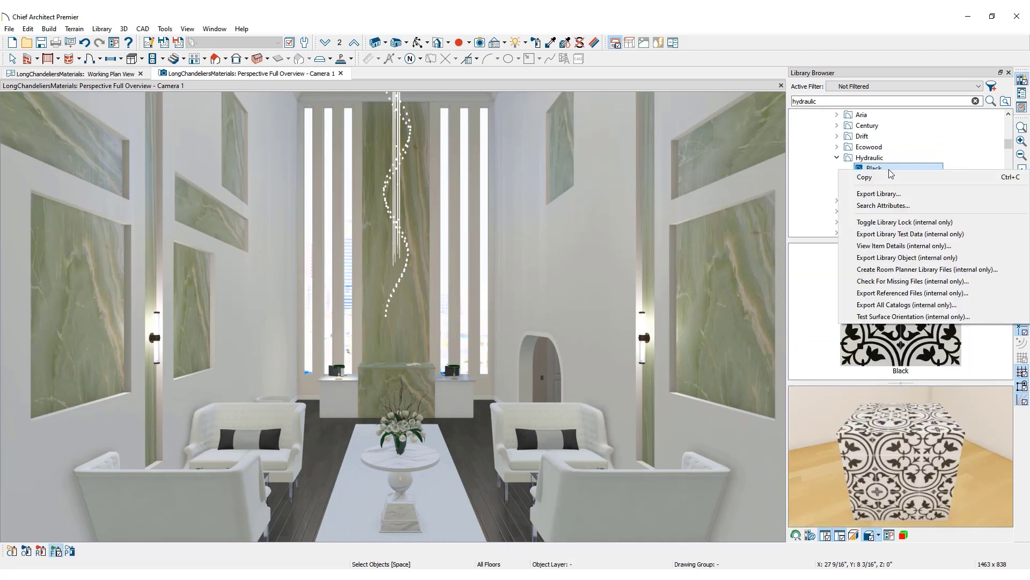
pyautogui.click(890, 177)
# Paste the Black tile material into the User Catalog
pyautogui.scroll(-20, 891, 179)
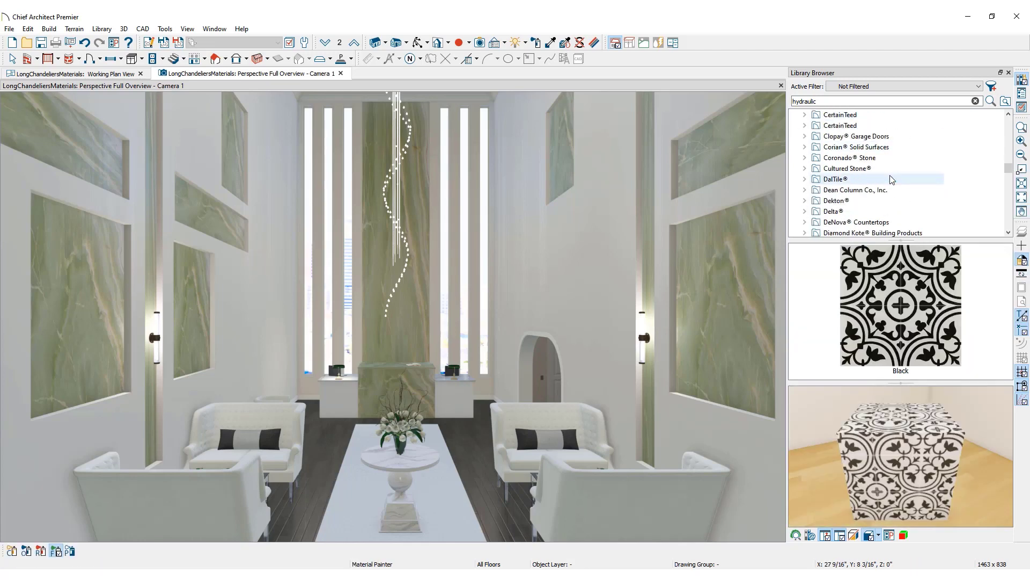
pyautogui.scroll(-2, 892, 180)
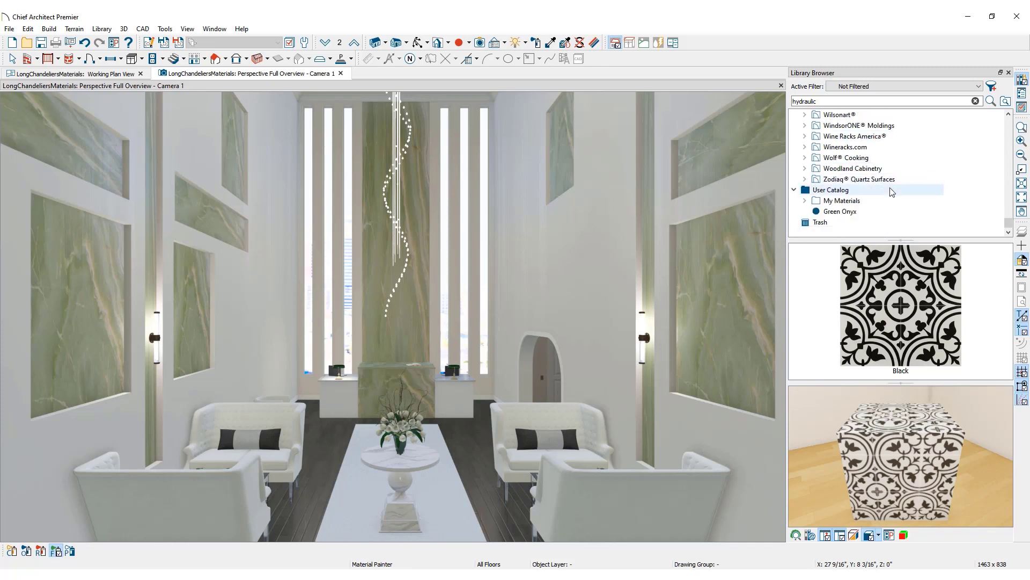
pyautogui.click(831, 190)
pyautogui.rightClick(891, 192)
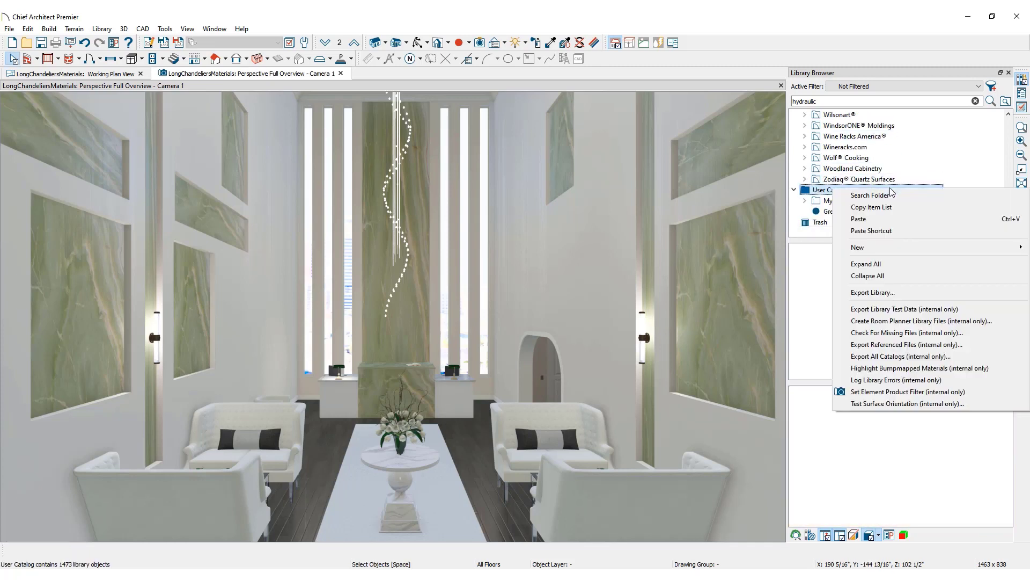
pyautogui.click(872, 219)
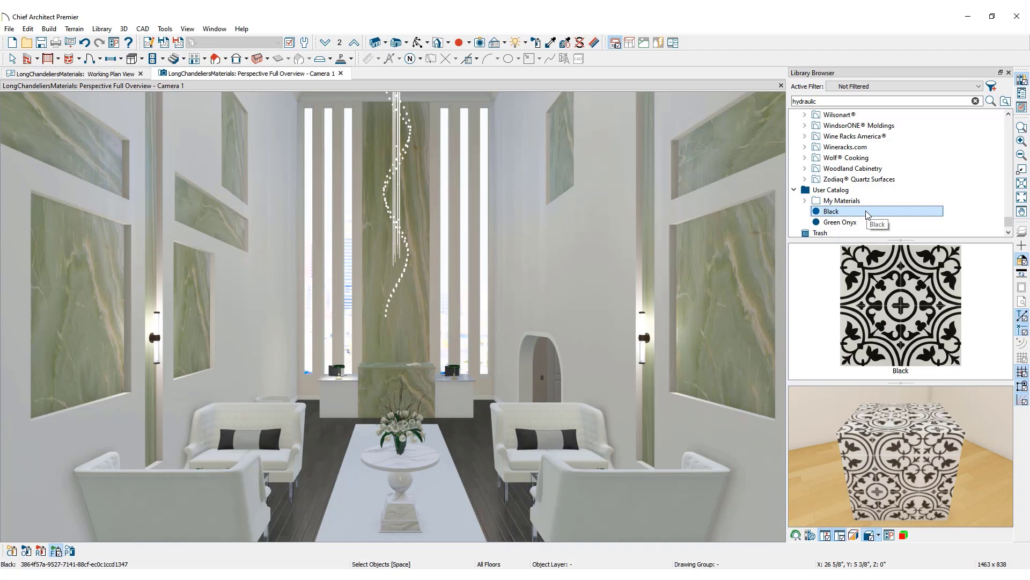
pyautogui.rightClick(869, 215)
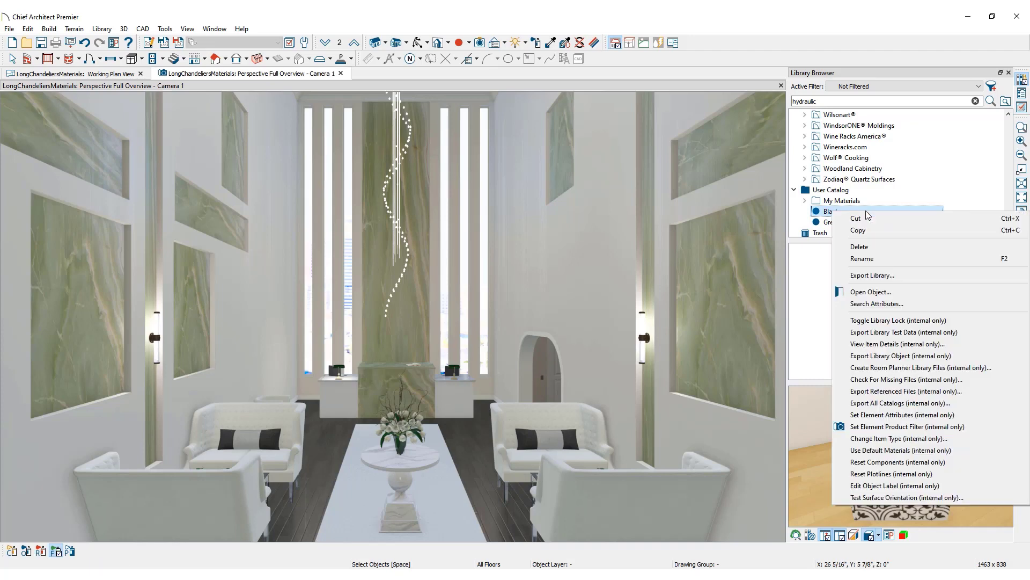
# Rename the copied tile 'Large Lobby Tile' and turn on Keep Pattern/Texture in Sync
pyautogui.click(906, 292)
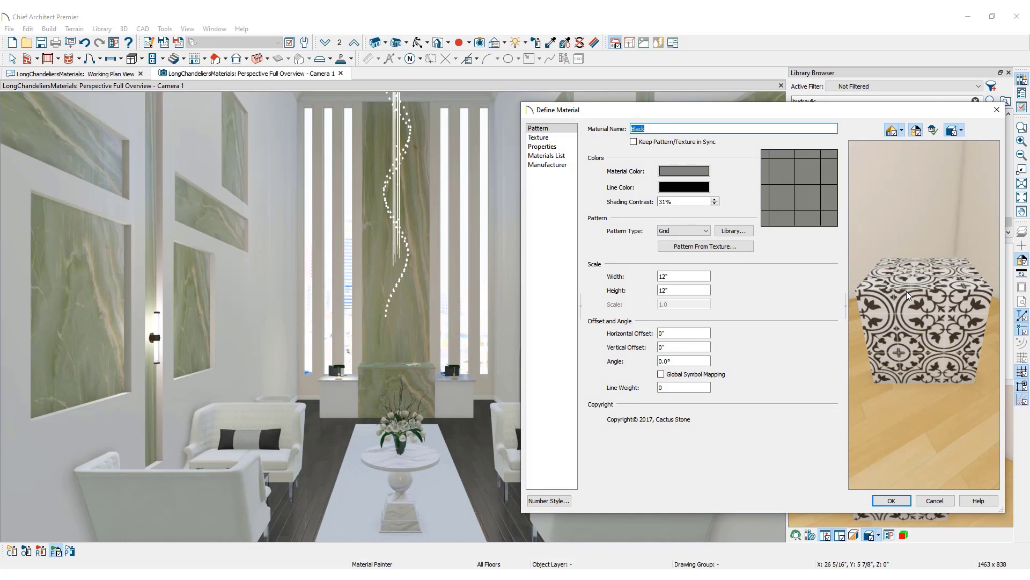
pyautogui.write('Large Lobby Tile')
pyautogui.click(564, 138)
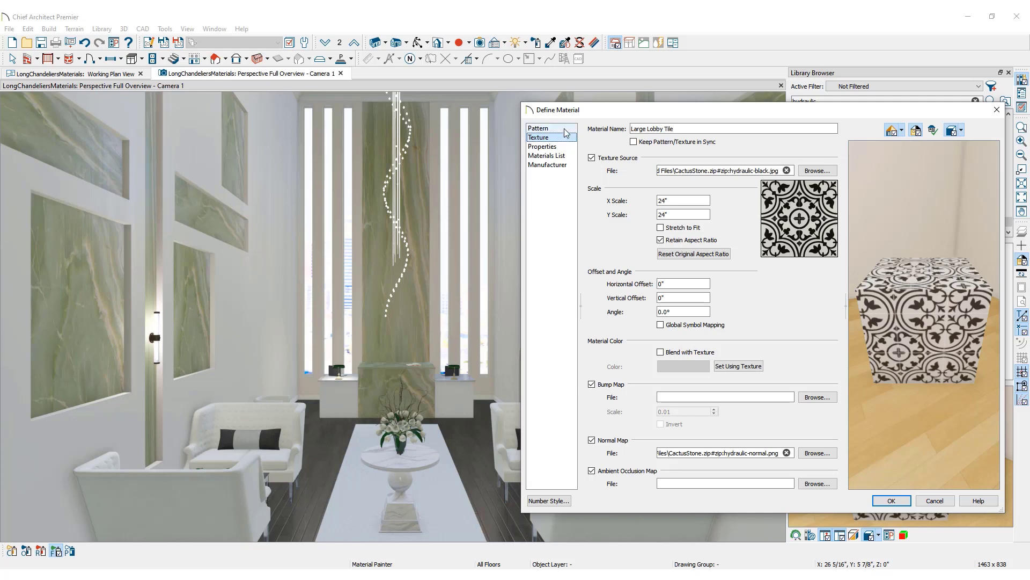
pyautogui.click(565, 129)
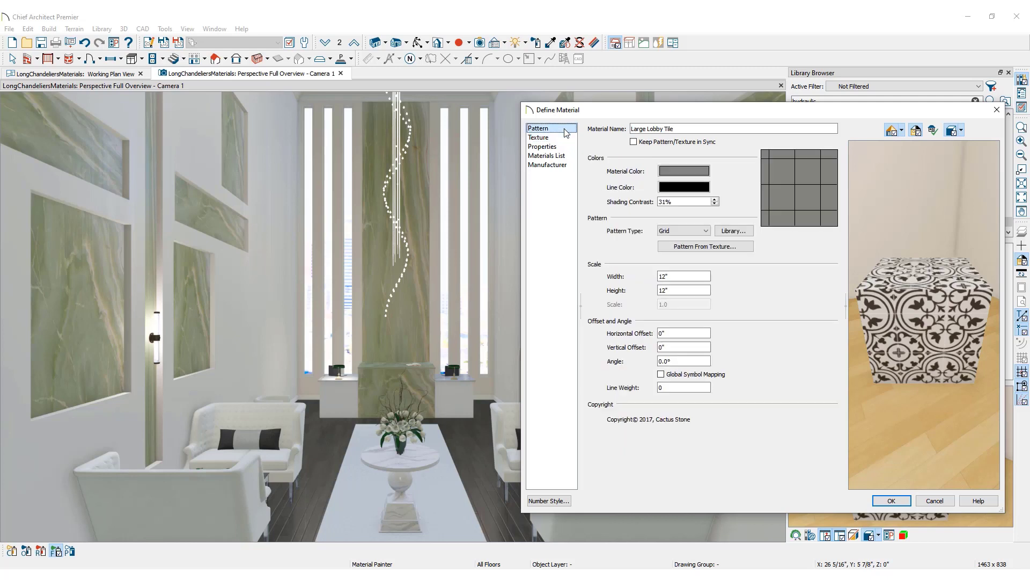
pyautogui.click(634, 142)
# Set the tile's material colour to pure white (255, 255, 255), keeping the Grid pattern type
pyautogui.click(666, 172)
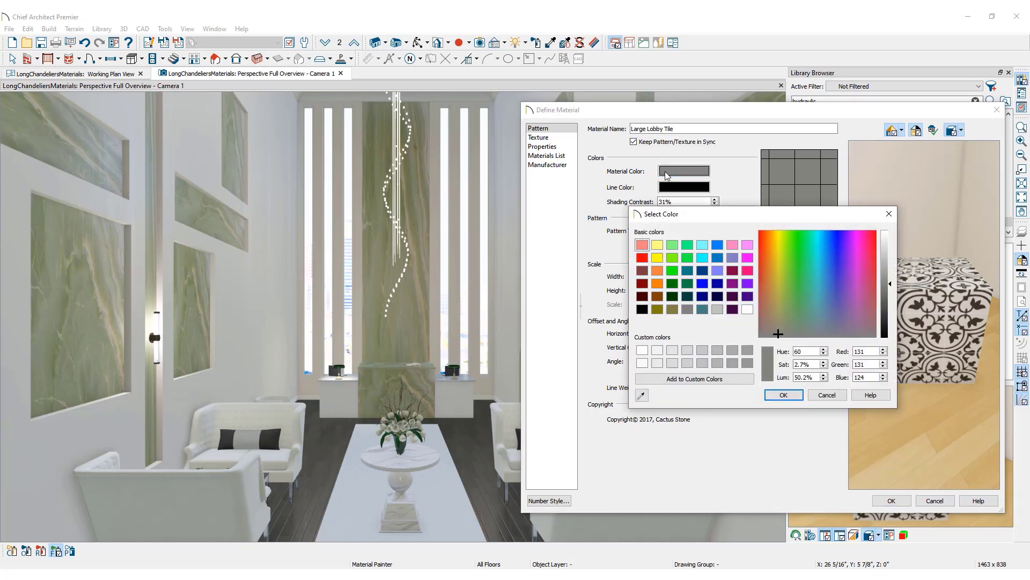
pyautogui.click(643, 351)
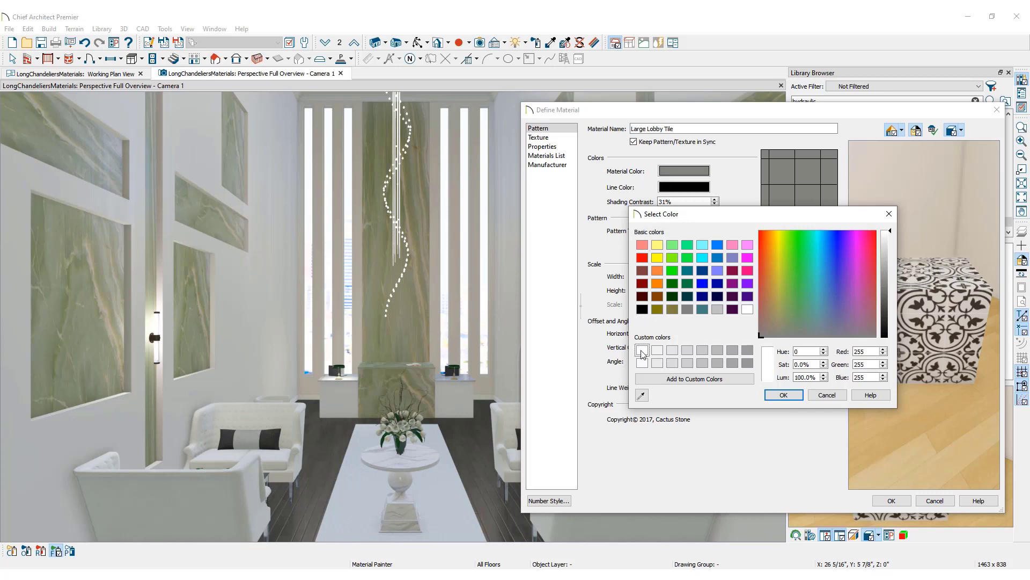
pyautogui.click(797, 397)
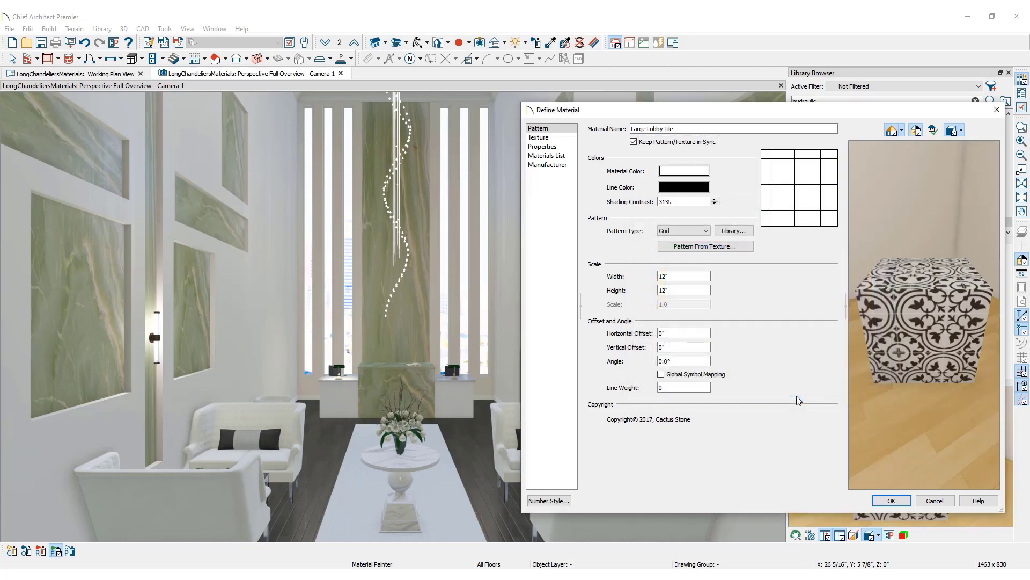
pyautogui.click(706, 231)
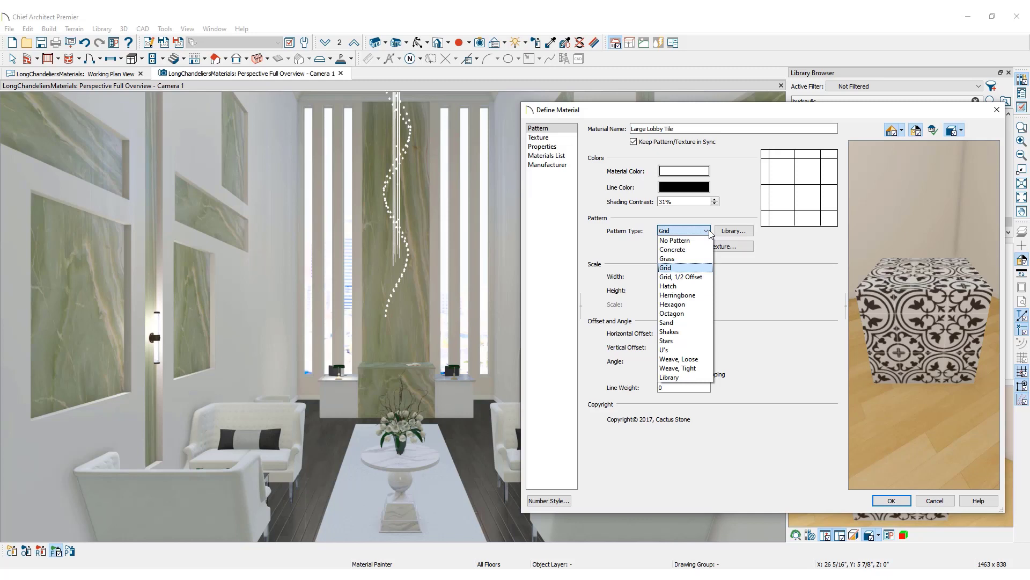
pyautogui.click(691, 269)
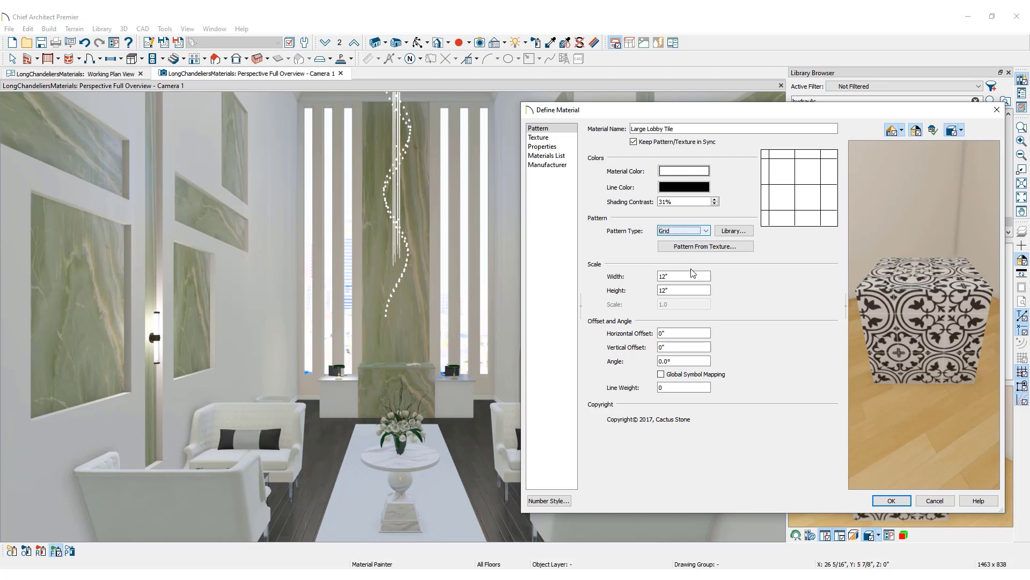
# Scale the Large Lobby Tile grid to 80" × 80" and rotate it to 45°
pyautogui.click(684, 276)
pyautogui.moveTo(677, 276); pyautogui.dragTo(647, 276)
pyautogui.write('80')
pyautogui.press('Tab')
pyautogui.press('Tab')
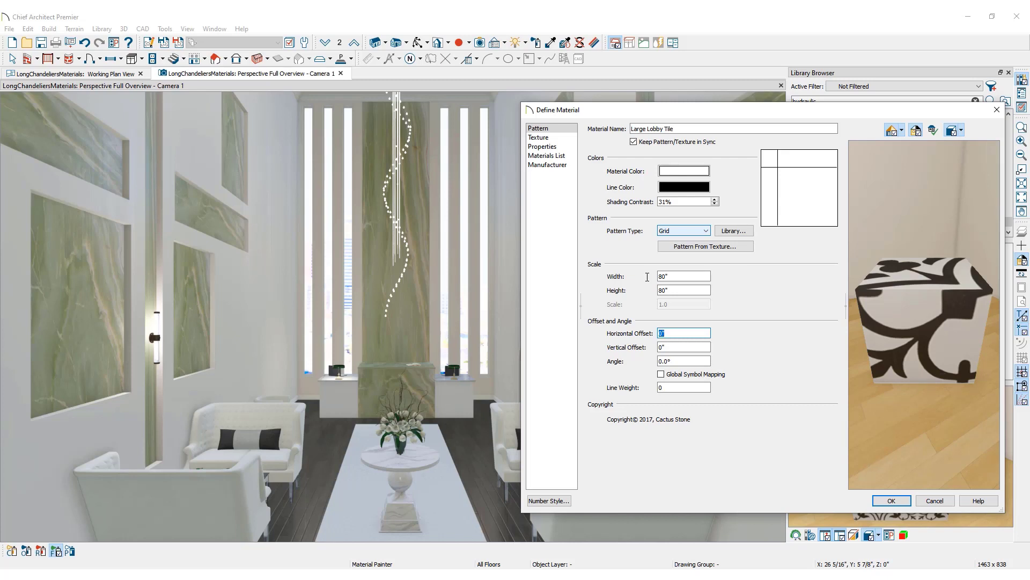
pyautogui.press('Tab')
pyautogui.press('Tab')
pyautogui.write('45')
pyautogui.press('Tab')
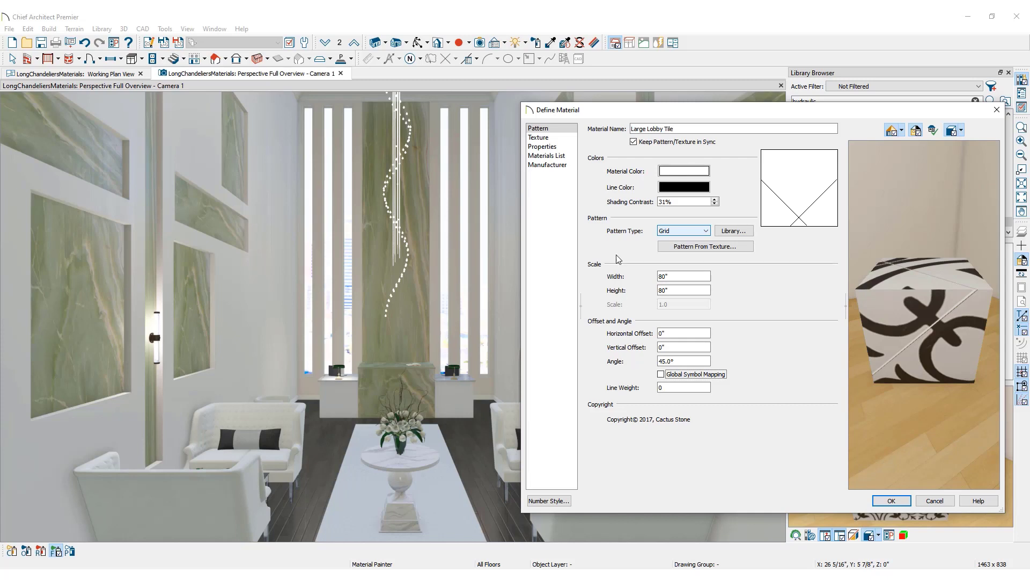
# Blend the tile texture with white and lower its roughness to 13%
pyautogui.click(569, 138)
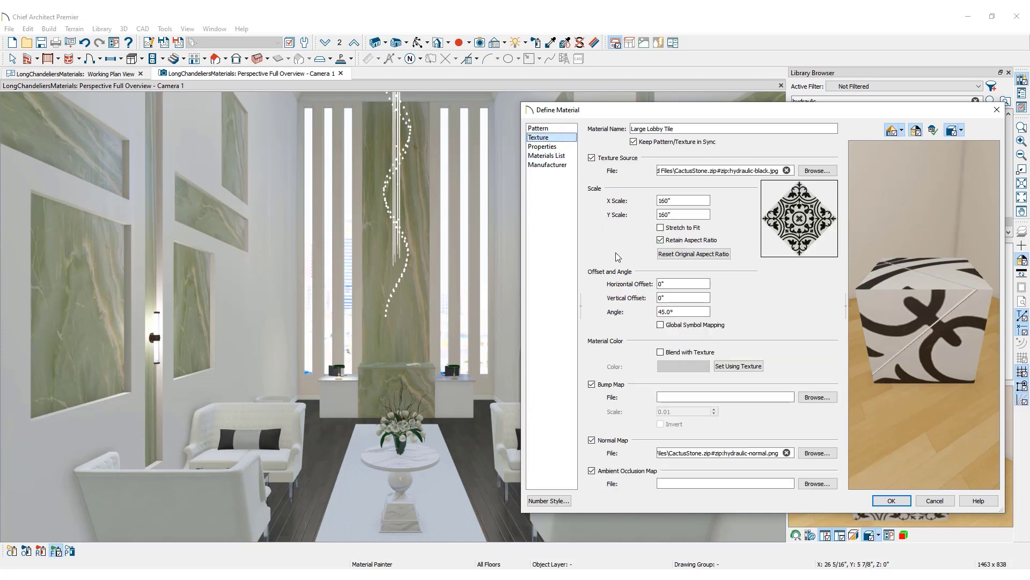
pyautogui.click(662, 354)
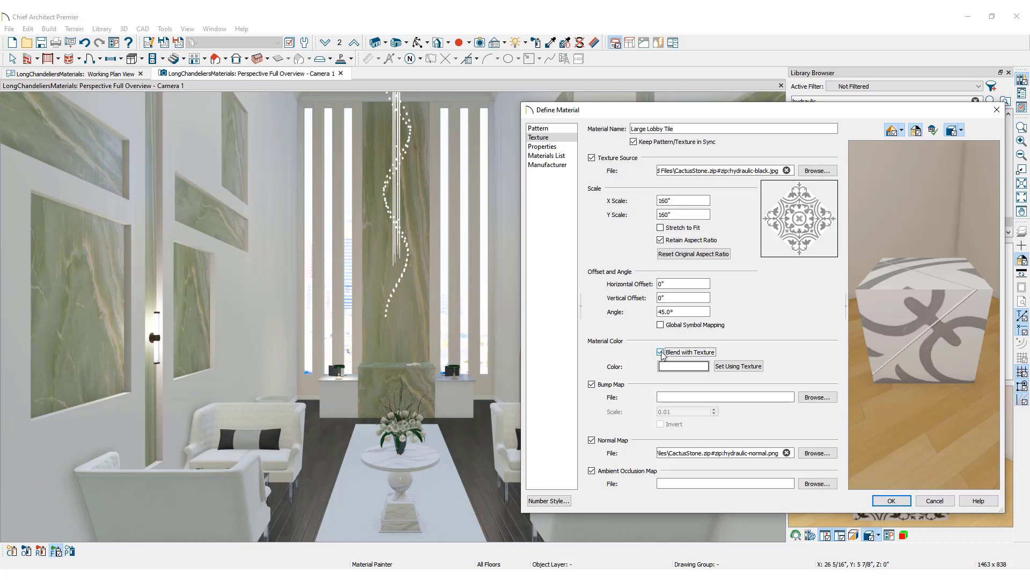
pyautogui.click(565, 150)
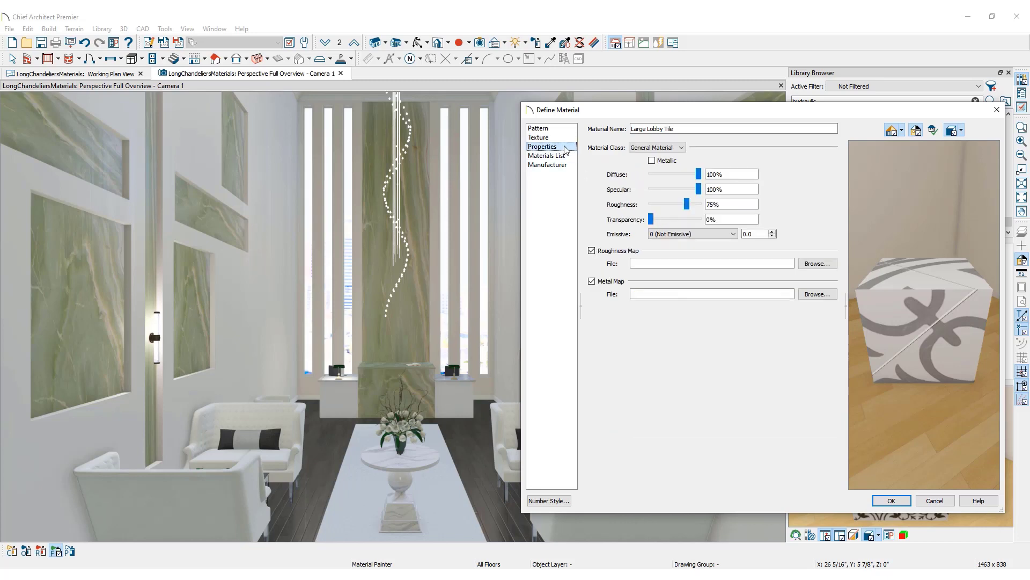
pyautogui.moveTo(687, 205); pyautogui.dragTo(658, 207)
pyautogui.moveTo(881, 325); pyautogui.dragTo(974, 363)
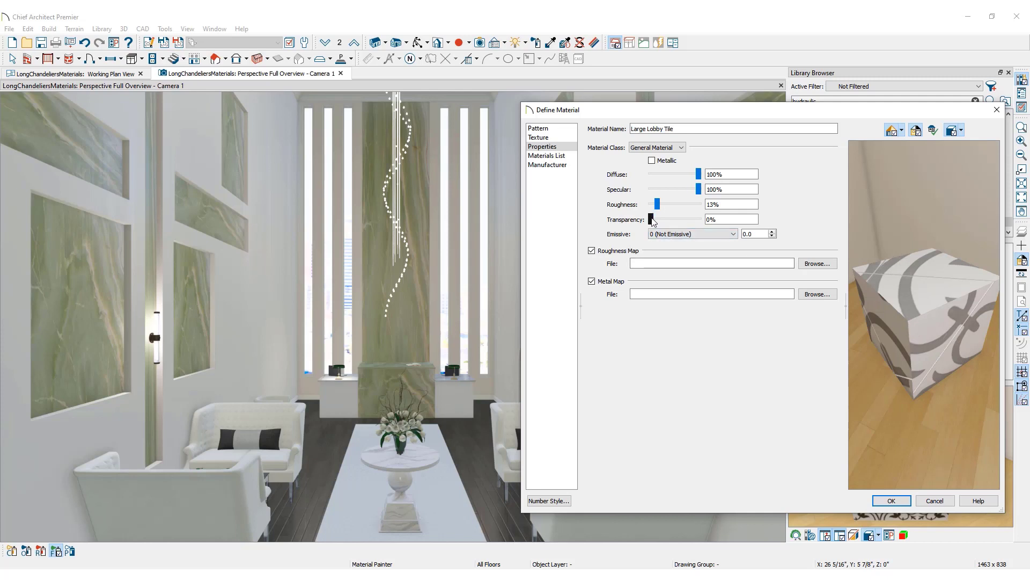
pyautogui.moveTo(652, 221); pyautogui.dragTo(629, 225)
# Try the emissive brightness options, then leave the tile at 0 (Not Emissive)
pyautogui.click(733, 234)
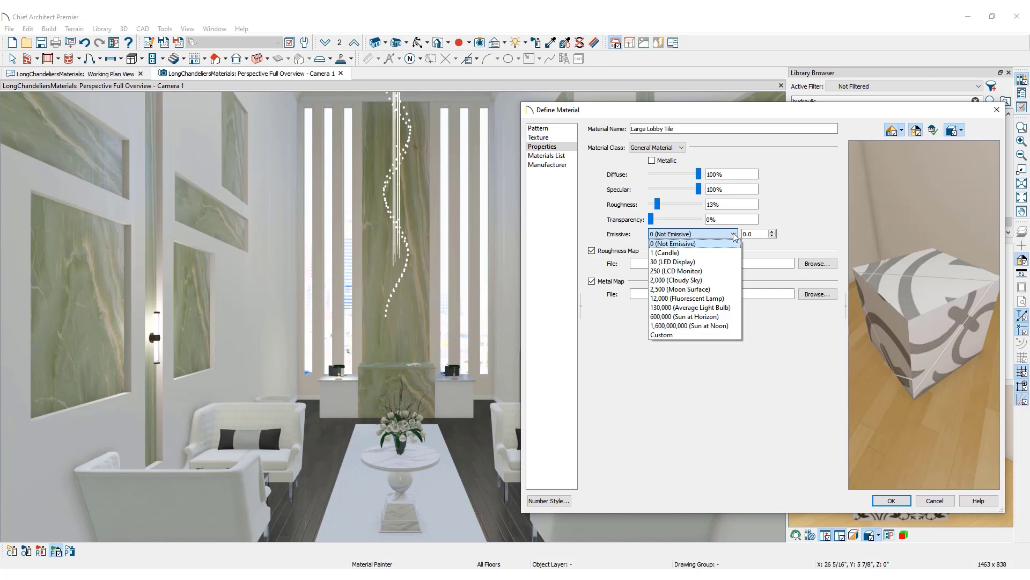
pyautogui.click(729, 262)
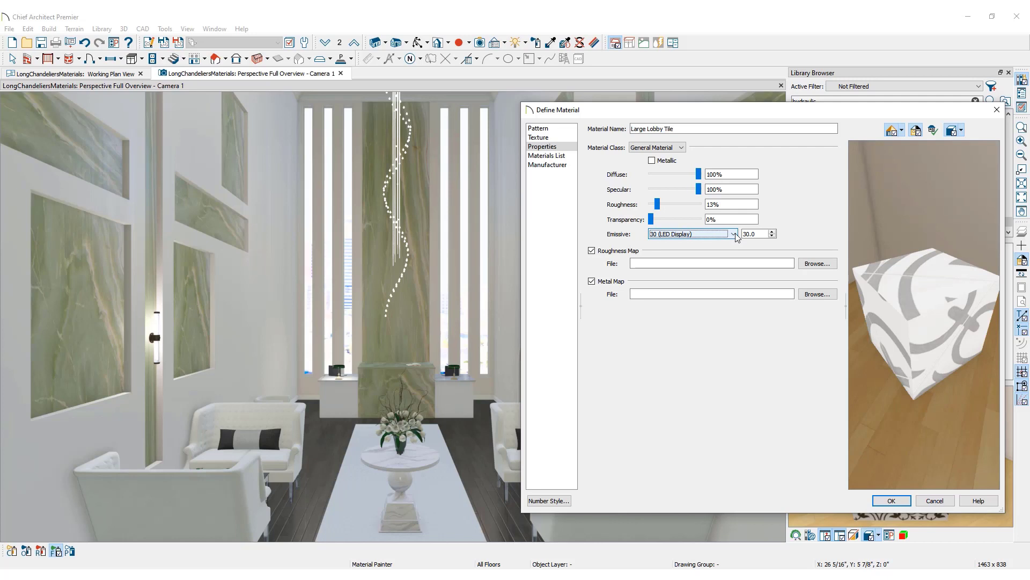
pyautogui.click(734, 234)
pyautogui.press('Escape')
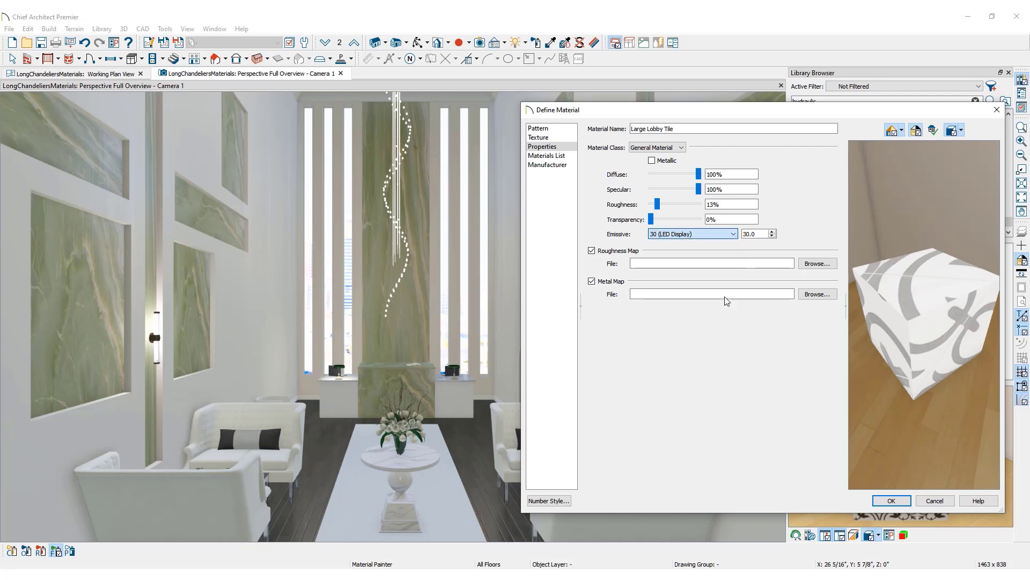
pyautogui.press('Down')
pyautogui.click(733, 234)
pyautogui.click(734, 245)
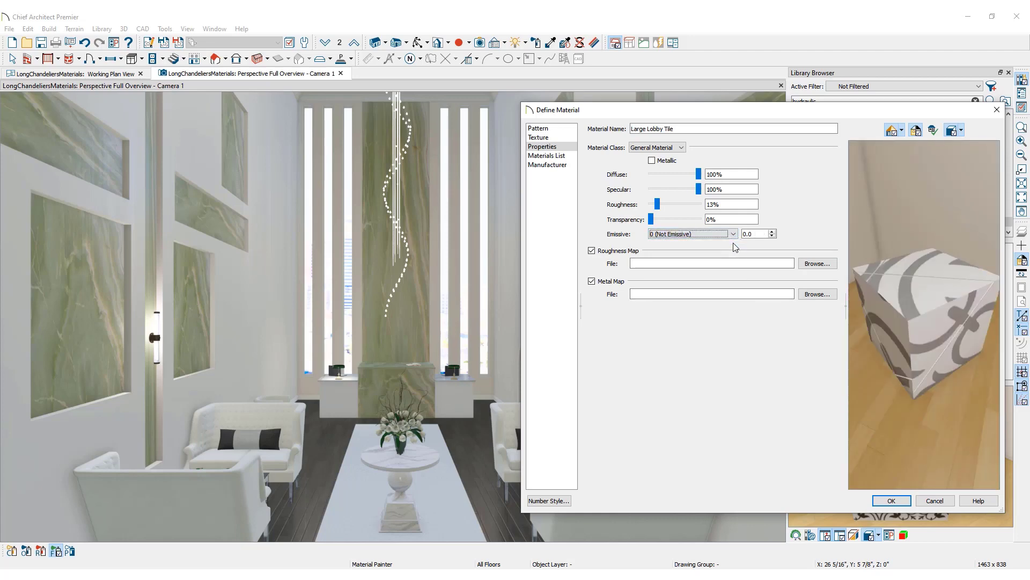
# Save Large Lobby Tile and paint it onto the lobby floor using Room mode
pyautogui.click(903, 499)
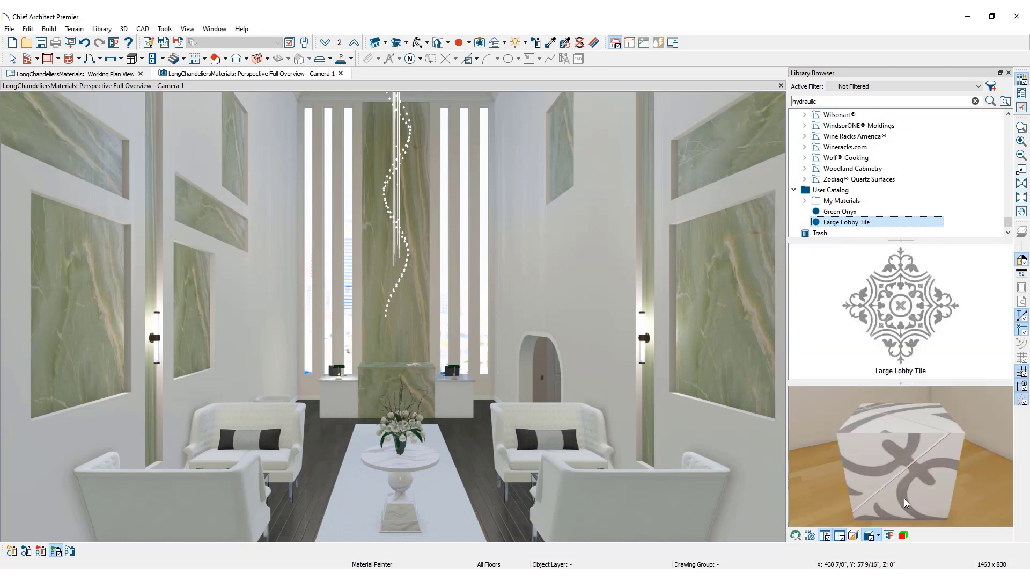
pyautogui.click(921, 338)
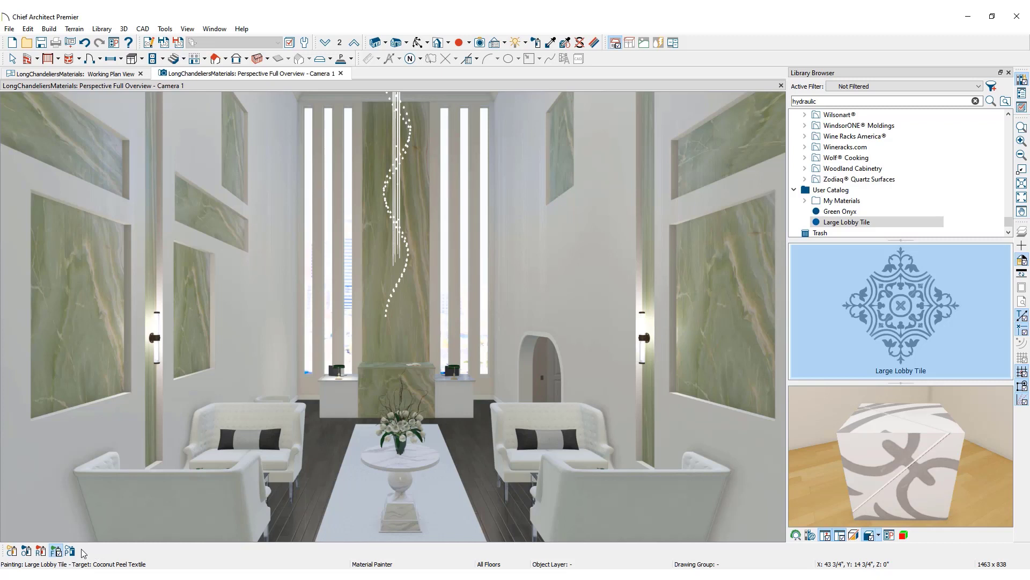
pyautogui.click(43, 550)
pyautogui.click(310, 515)
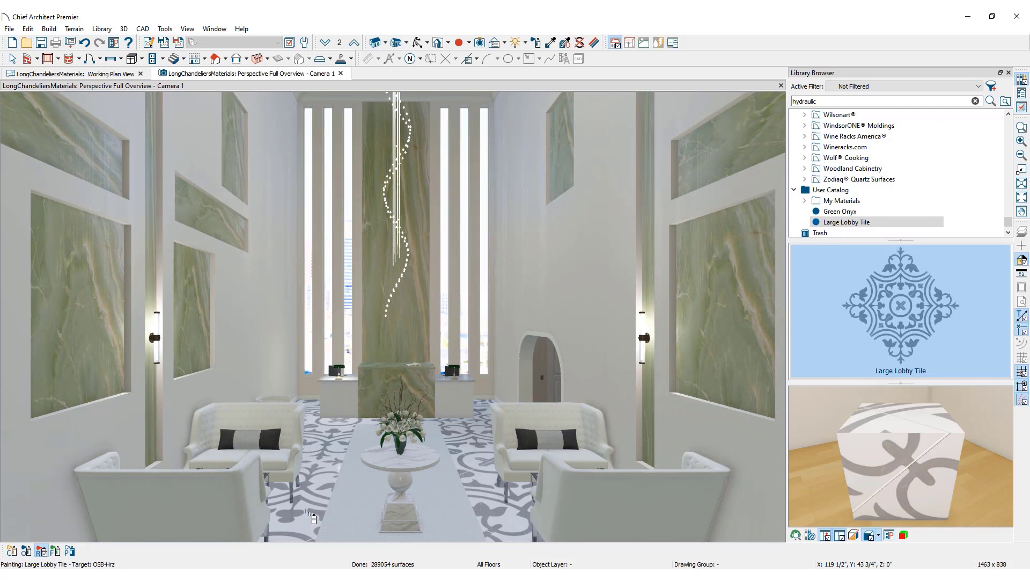
# Exit the Material Painter and activate Adjust Material Definition
pyautogui.press('Escape')
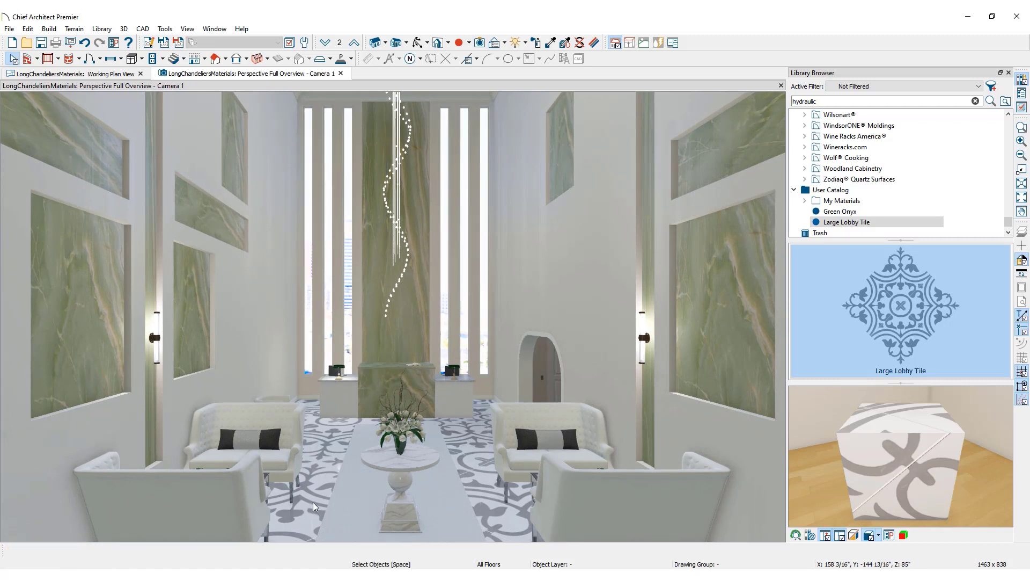
pyautogui.click(594, 42)
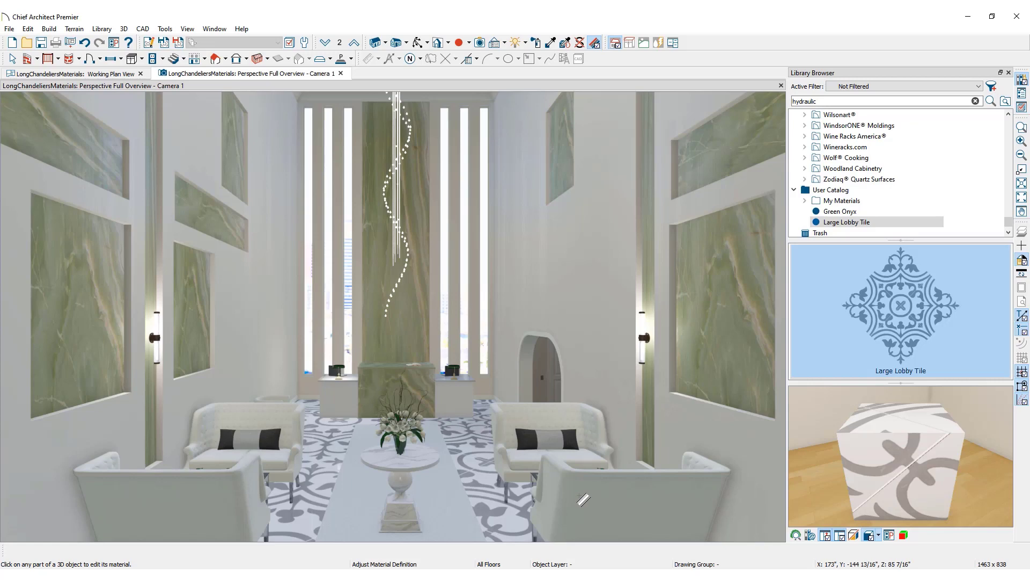
# Tint the sofa's Coconut Peel Textile dark olive with Blend with Texture enabled
pyautogui.click(581, 503)
pyautogui.click(622, 162)
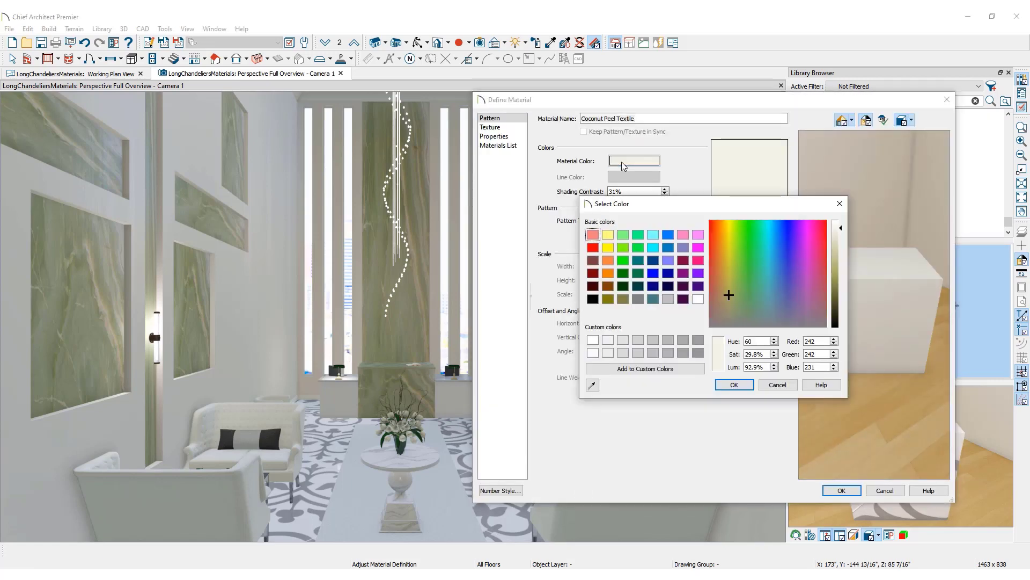
pyautogui.moveTo(843, 231); pyautogui.dragTo(839, 299)
pyautogui.click(747, 385)
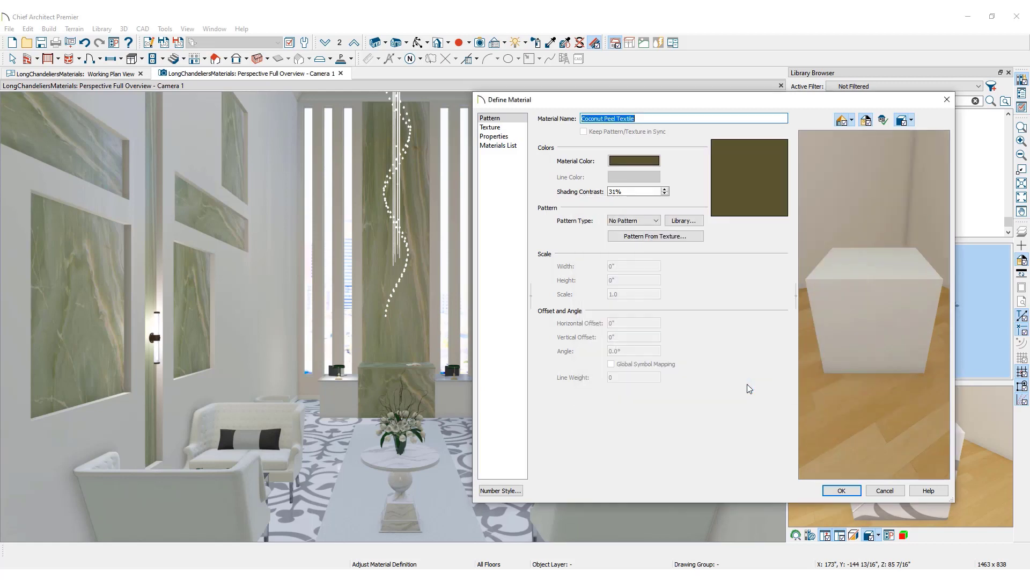
pyautogui.click(517, 128)
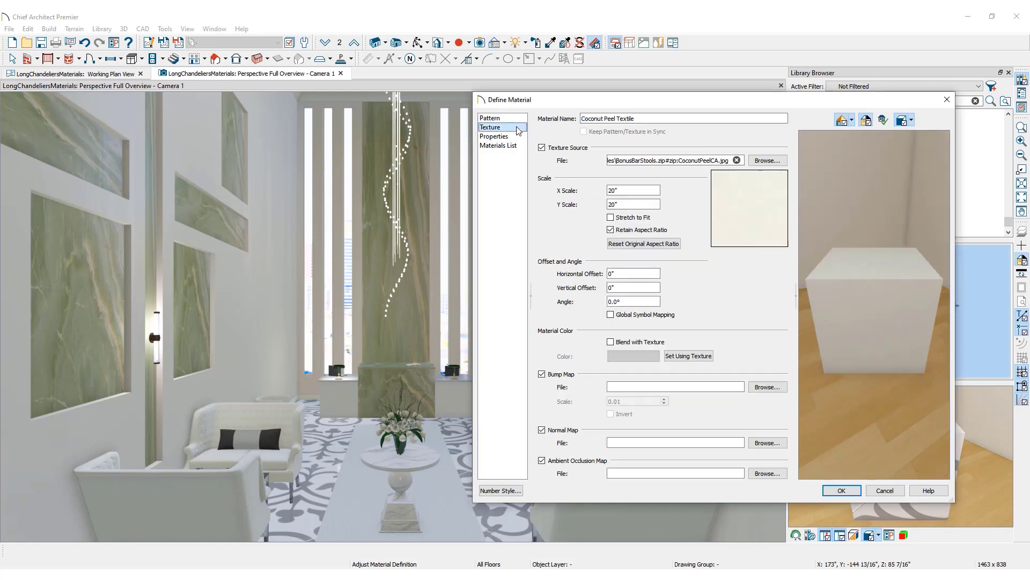
pyautogui.click(611, 342)
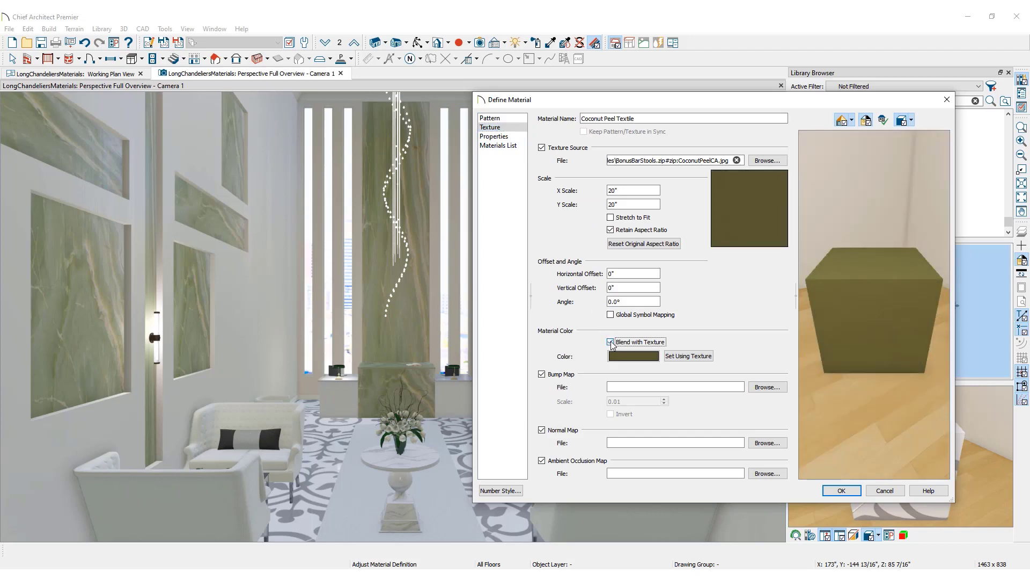
pyautogui.click(853, 492)
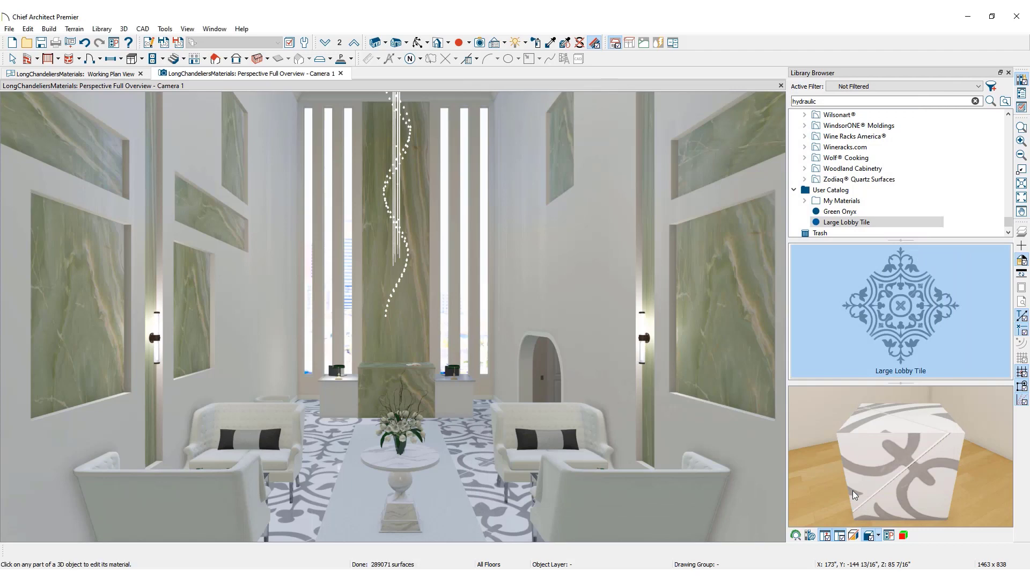